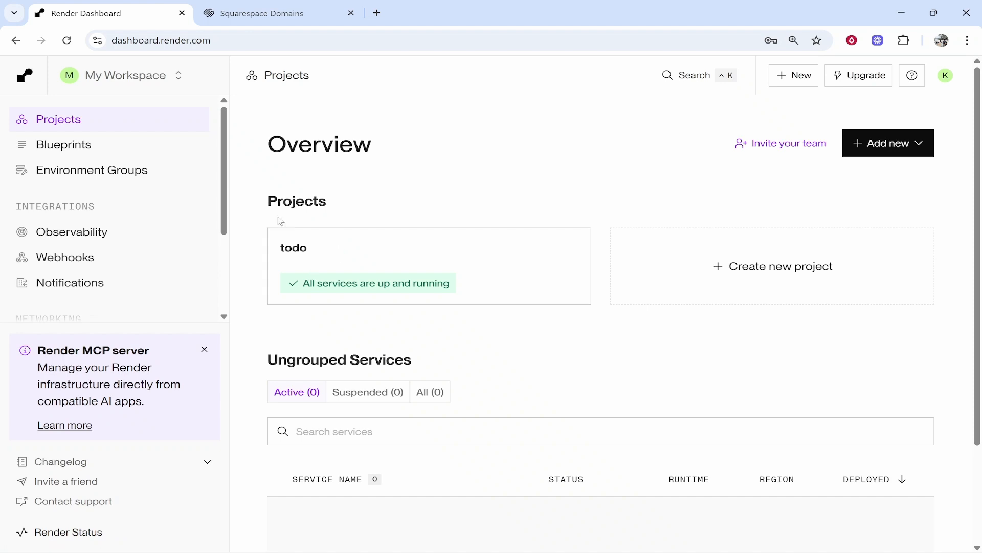
Step: Open the To Do Site service in the todo project and view its live onrender.com page in a separate tab
click(287, 259)
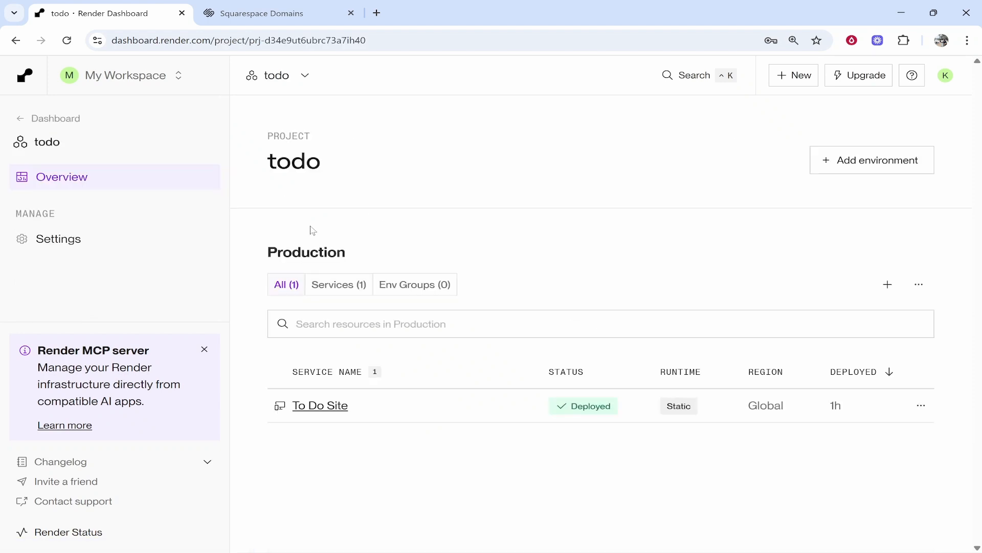
click(331, 408)
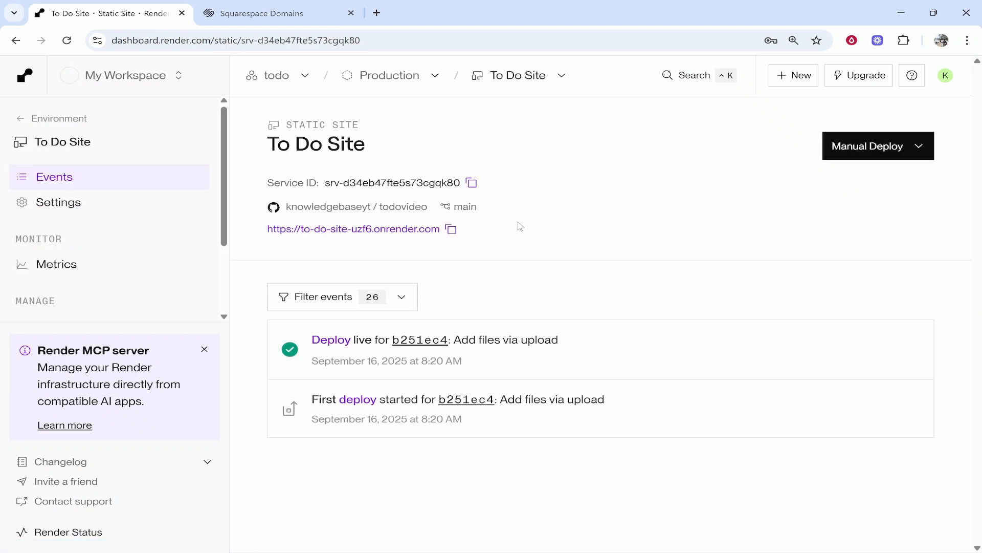
click(451, 229)
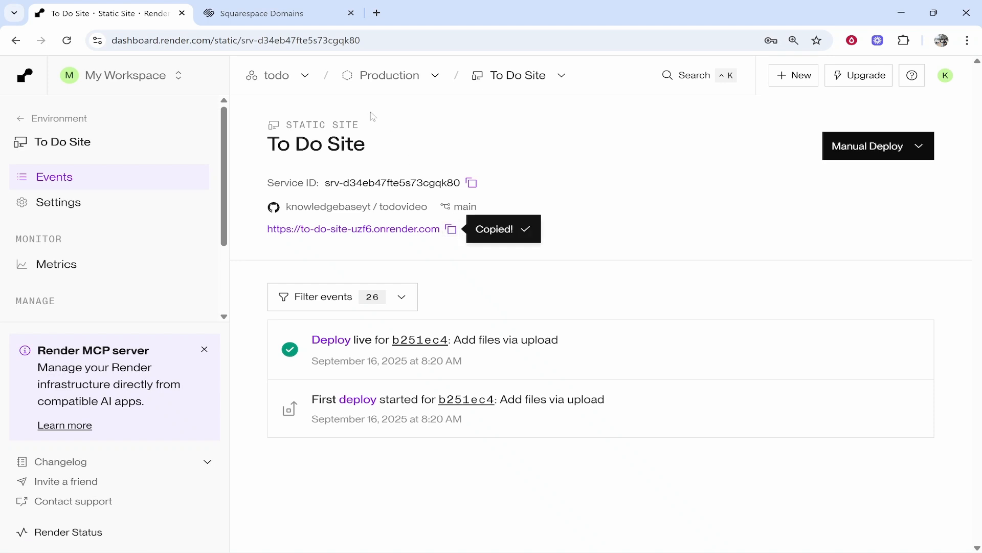
click(375, 12)
key(ctrl+v)
key(Return)
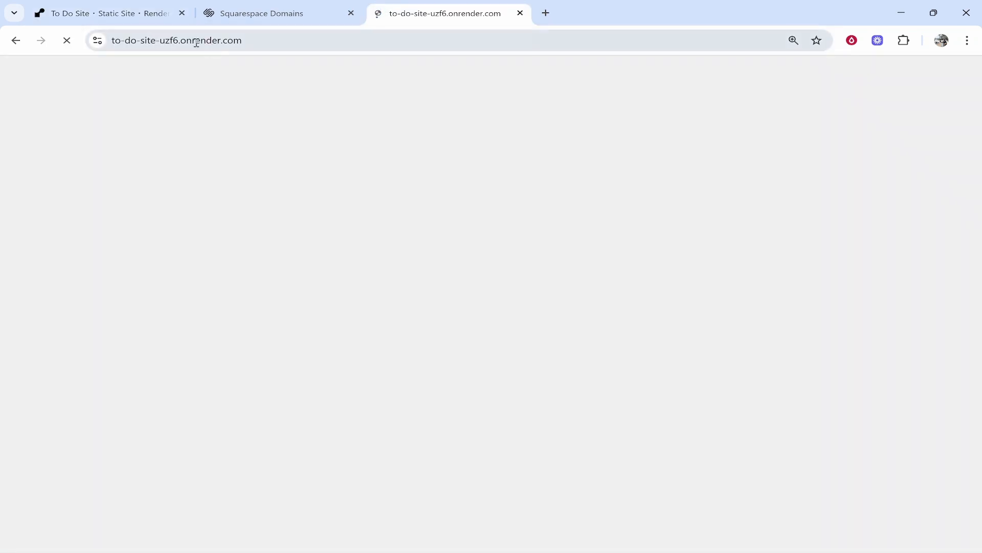
drag(655, 182, 339, 182)
click(341, 182)
click(520, 13)
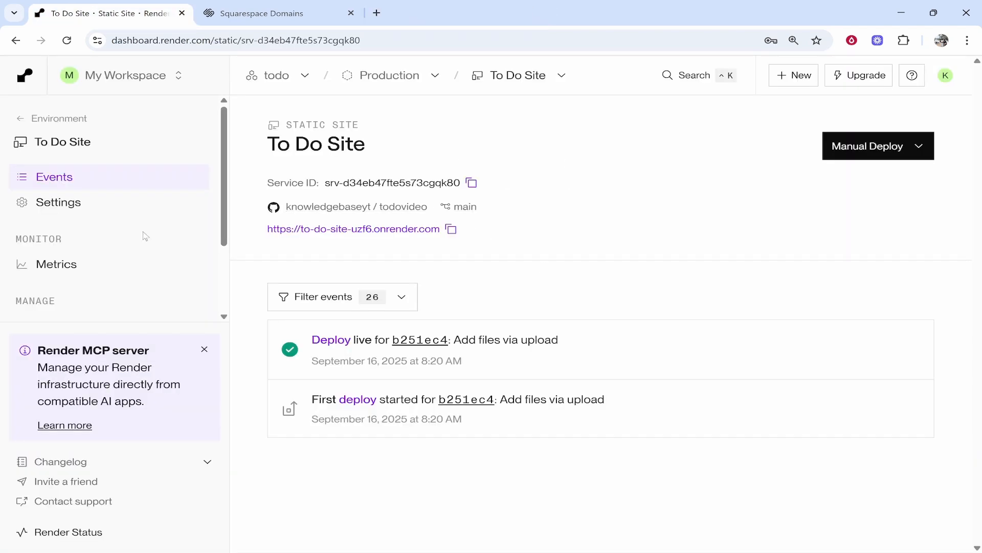
Step: In the To Do Site settings, start adding a custom domain under Custom Domains
click(114, 214)
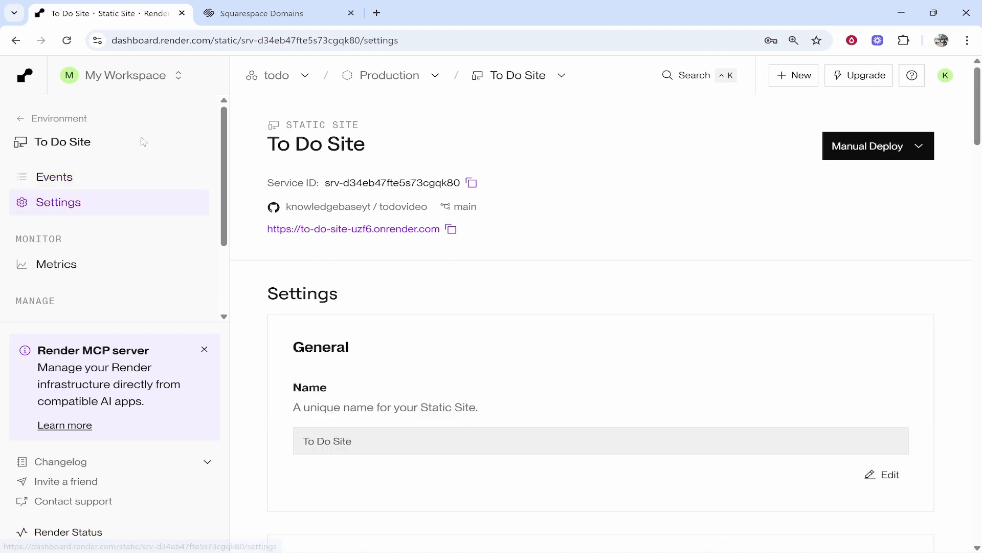
scroll(691, 281, down, 10)
scroll(690, 281, down, 15)
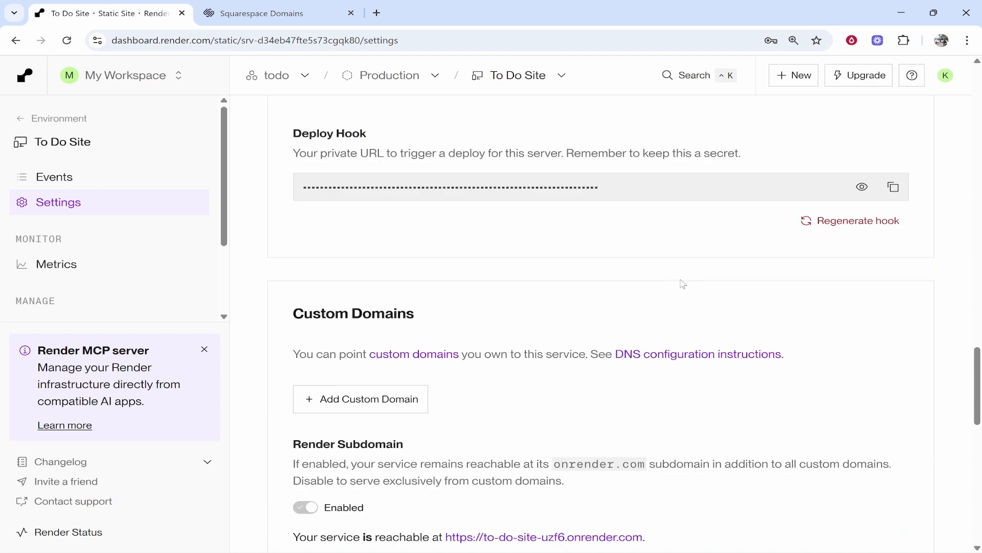
scroll(693, 283, down, 3)
drag(429, 194, 267, 182)
click(297, 179)
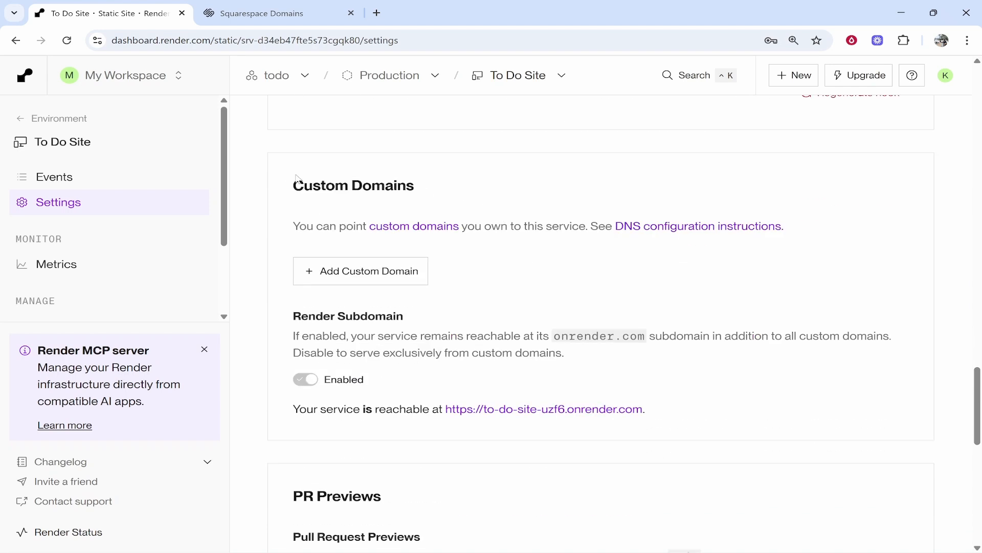
click(363, 274)
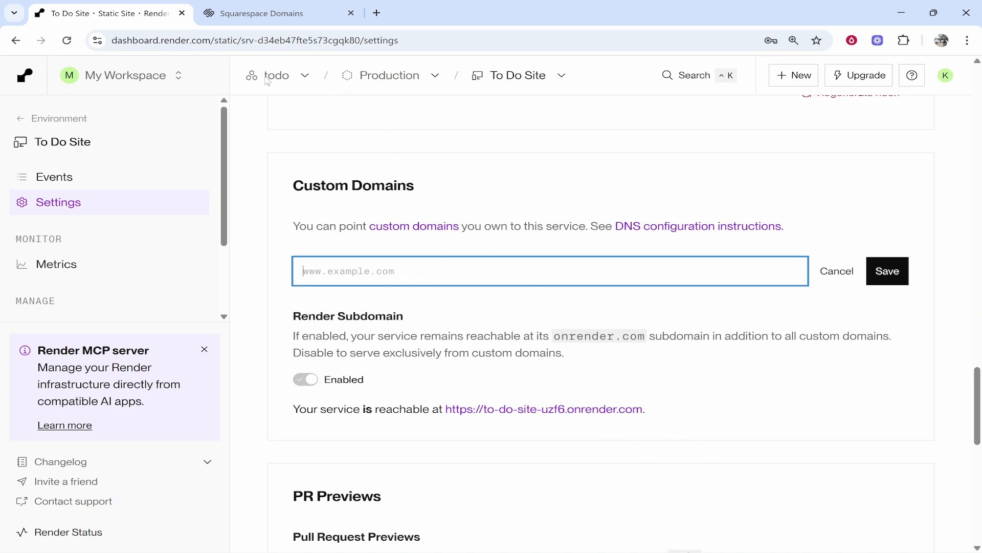
Step: Switch to Squarespace Domains, open knowledgebasehowto.com, copy its domain name, and return to the Render dashboard
key(ctrl+Tab)
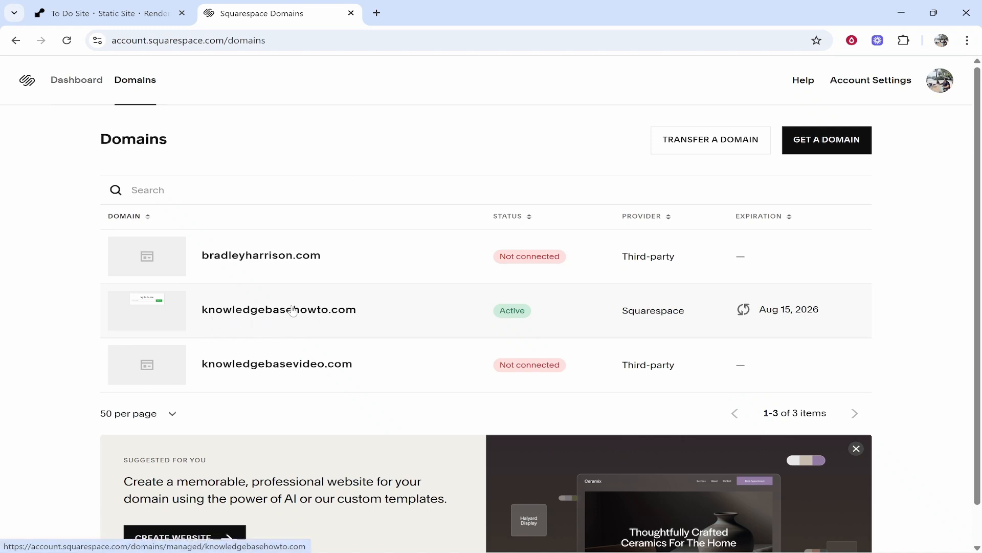
click(327, 319)
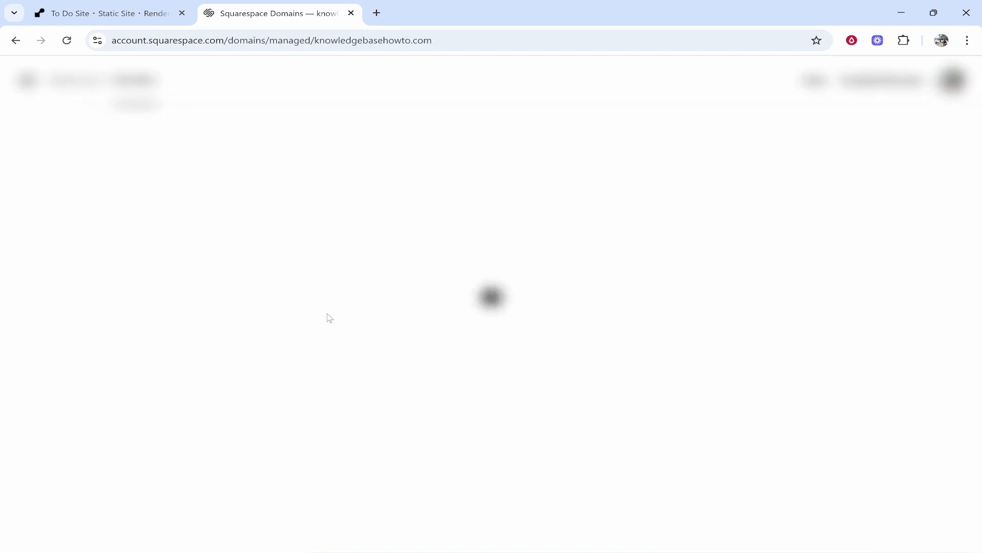
drag(428, 193, 633, 195)
right_click(623, 201)
click(675, 316)
click(110, 13)
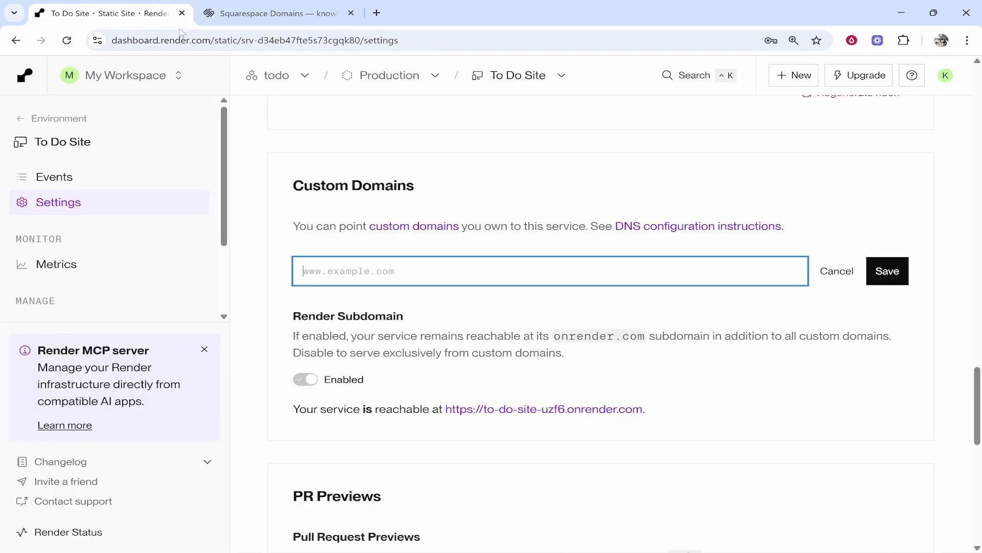
click(358, 277)
text(w)
right_click(359, 276)
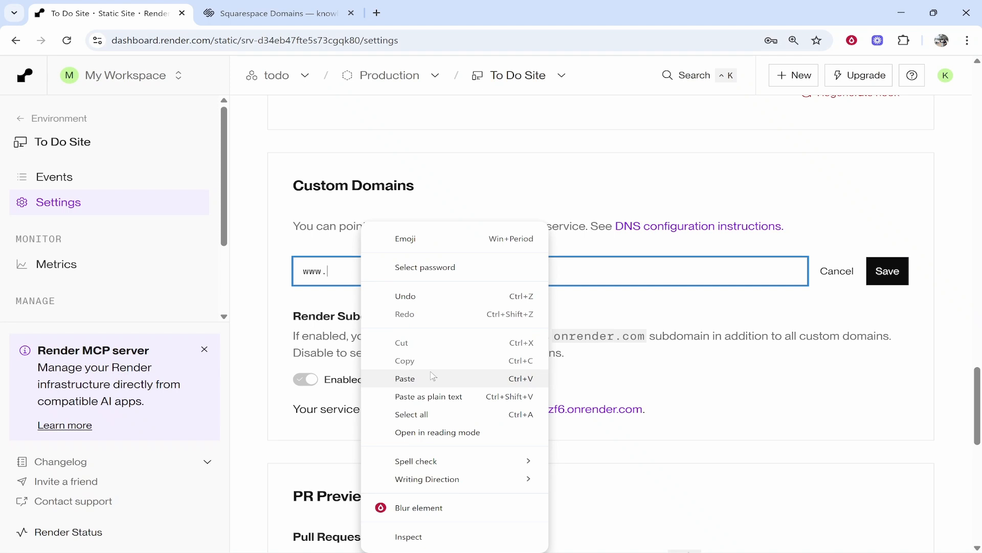
click(431, 375)
click(900, 270)
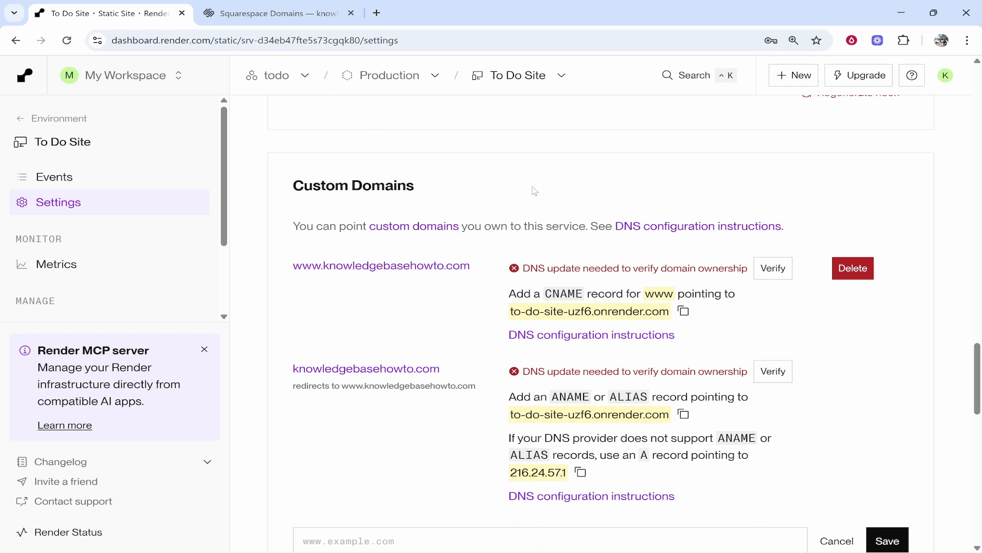
Step: In Squarespace, start a new custom DNS record for knowledgebasehowto.com, reauthenticating with the saved account password
click(283, 6)
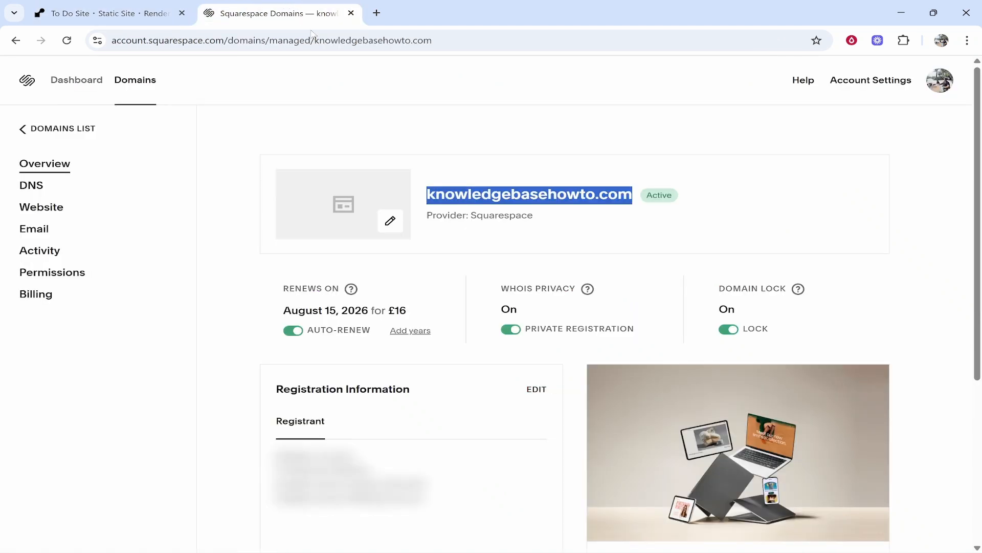
click(373, 136)
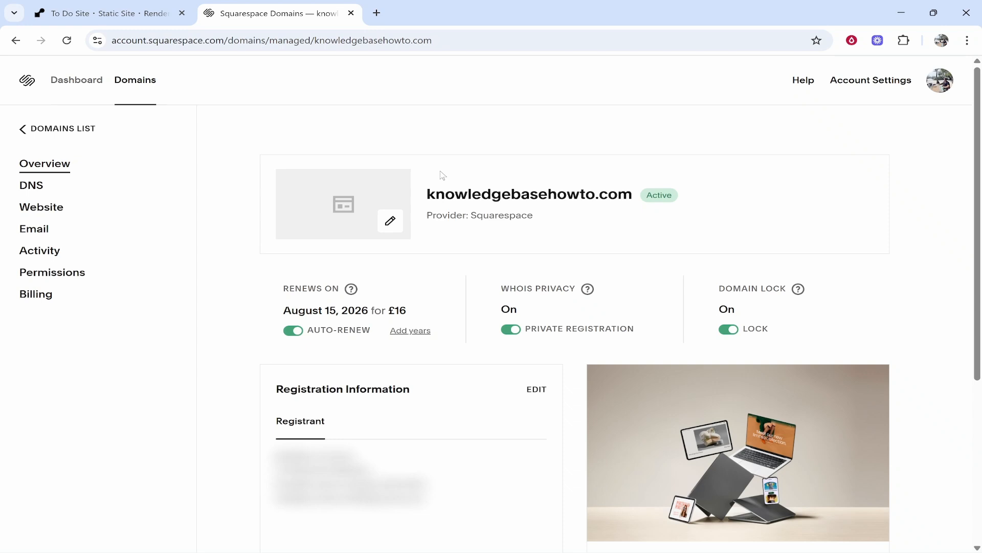
click(31, 187)
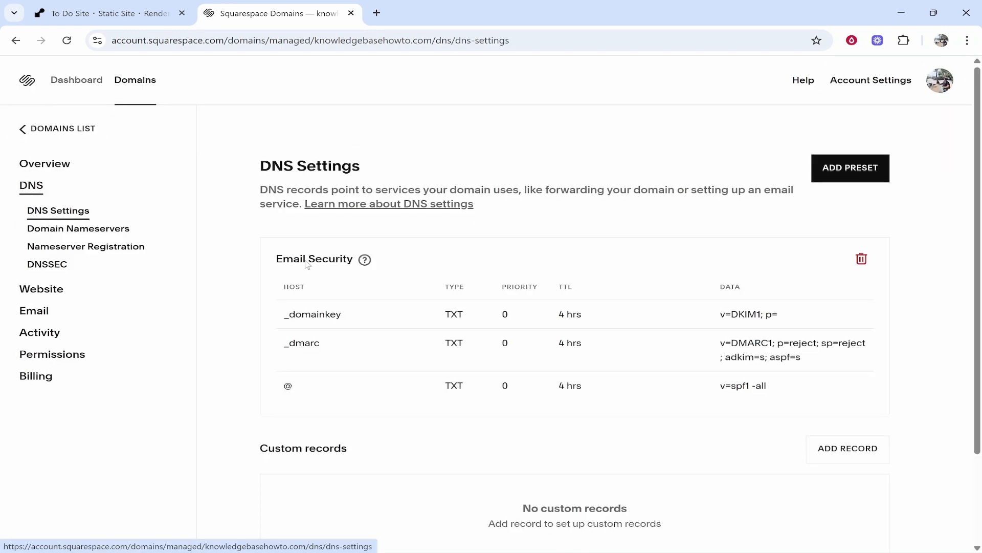
scroll(292, 306, down, 2)
drag(263, 331, 357, 335)
click(359, 335)
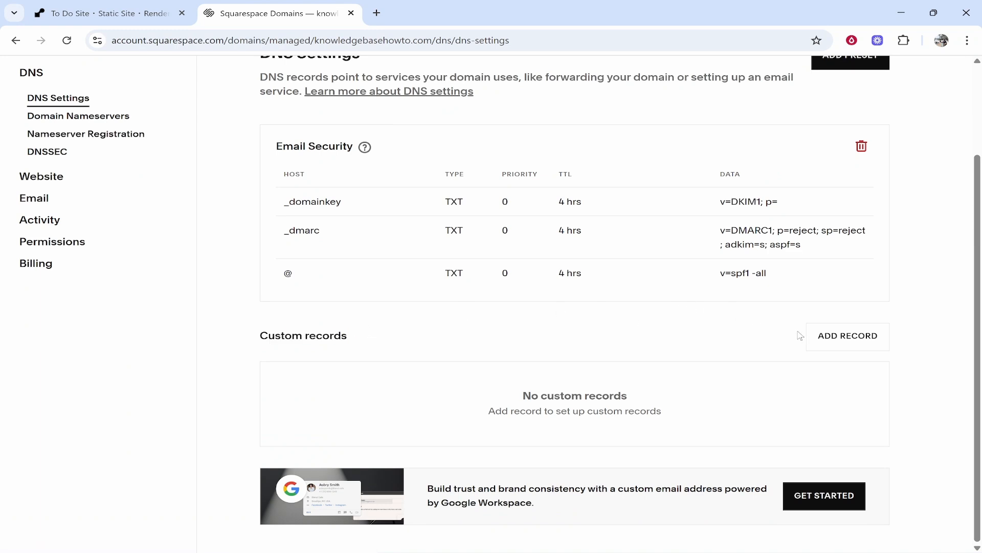
click(830, 336)
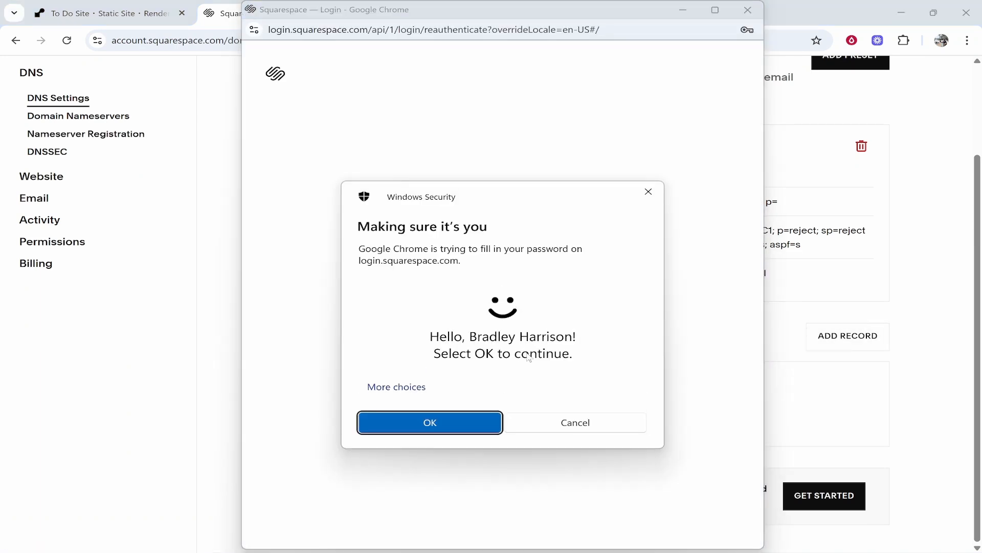
click(490, 420)
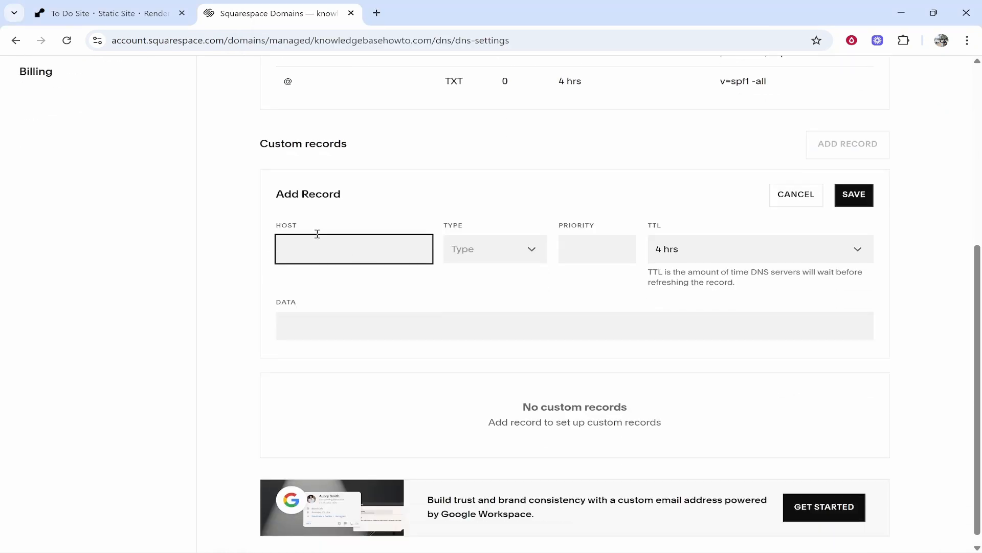
Step: Review Render's CNAME instructions for www, copy the target to-do-site-uzf6.onrender.com, and return to Squarespace
click(127, 5)
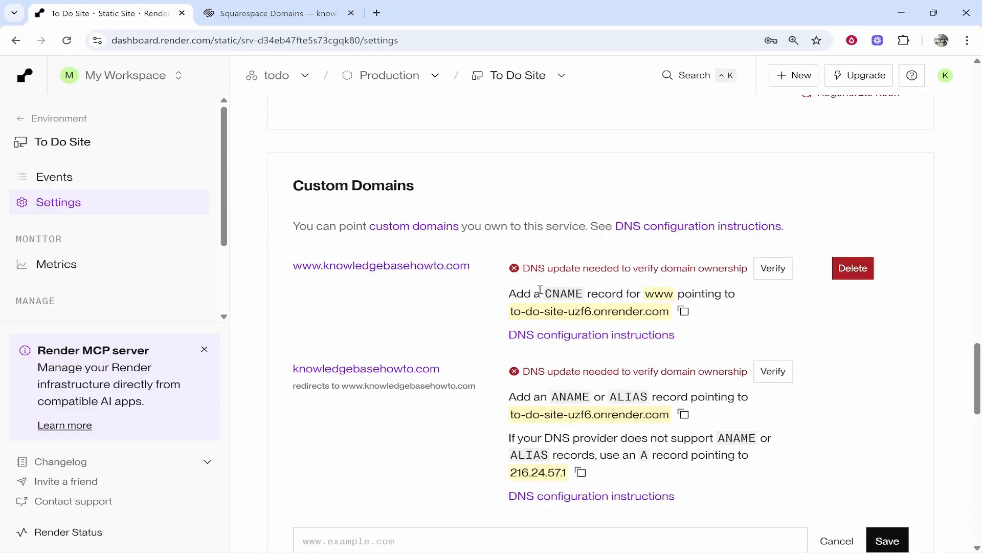
drag(544, 289, 583, 292)
drag(643, 293, 726, 290)
drag(498, 310, 684, 313)
click(683, 313)
click(684, 312)
click(276, 13)
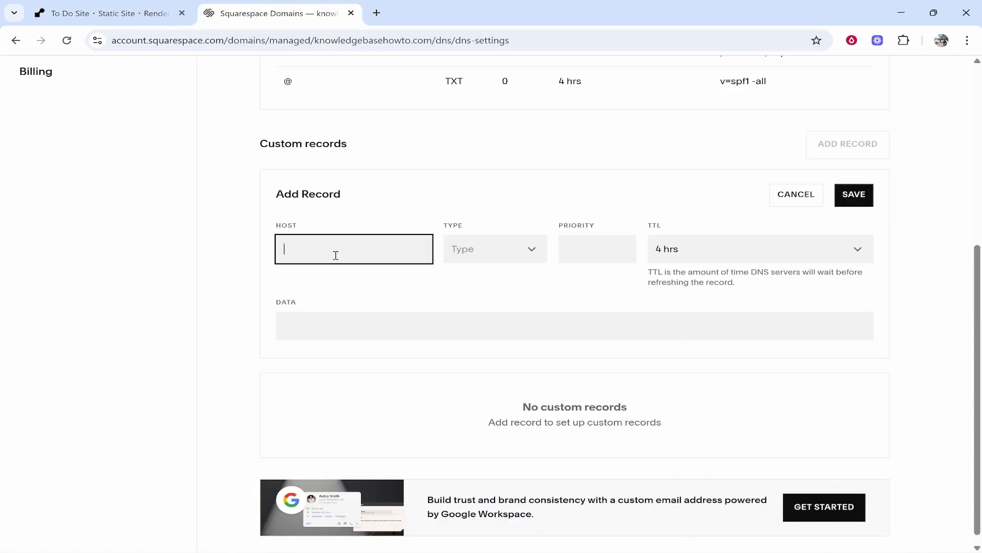
Step: Add and save a CNAME record with host www and alias data to-do-site-uzf6.onrender.com
click(467, 252)
click(469, 360)
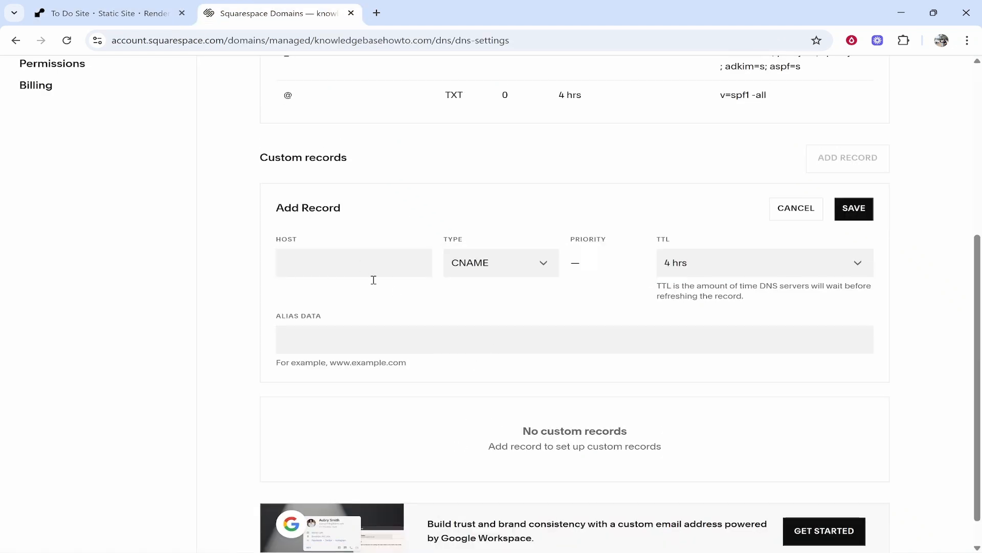
click(358, 268)
text(www)
click(404, 331)
right_click(374, 341)
click(422, 164)
click(182, 8)
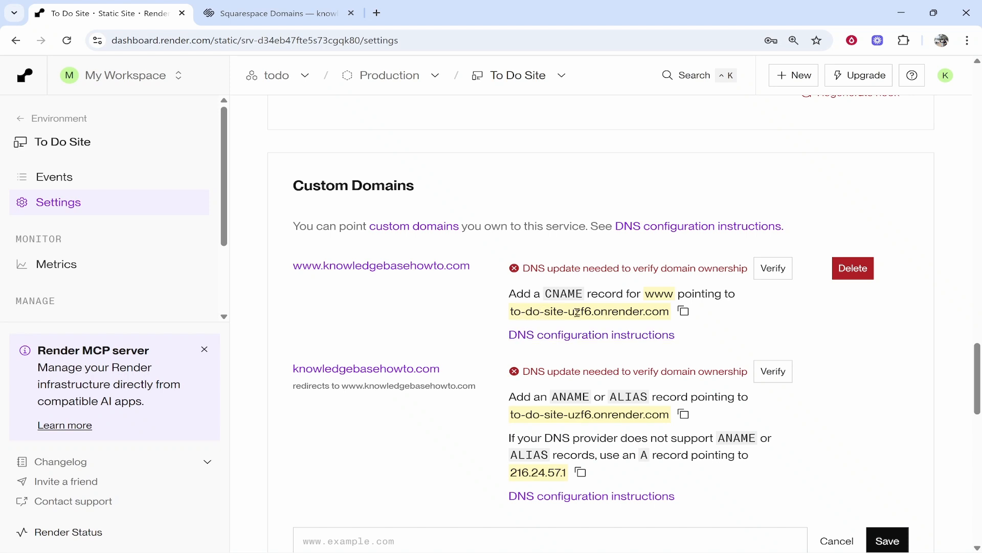
click(289, 13)
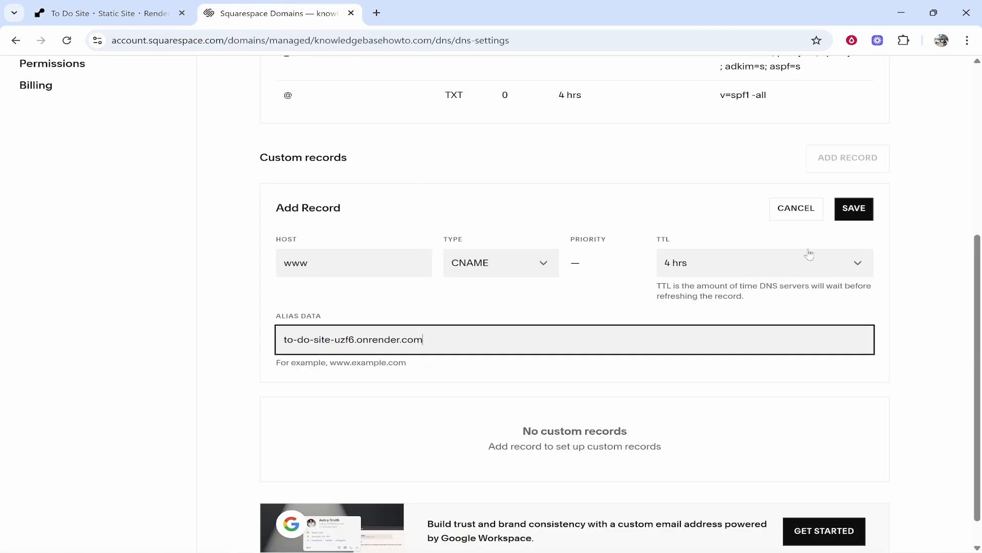
click(851, 216)
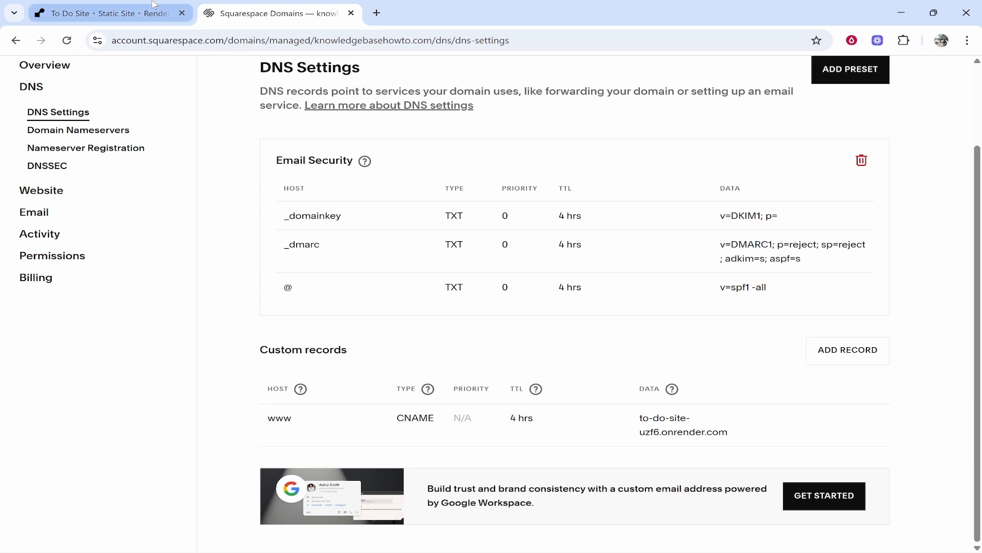
Step: Check the record type Render requires for the root domain and start a new ALIAS record in Squarespace
click(108, 13)
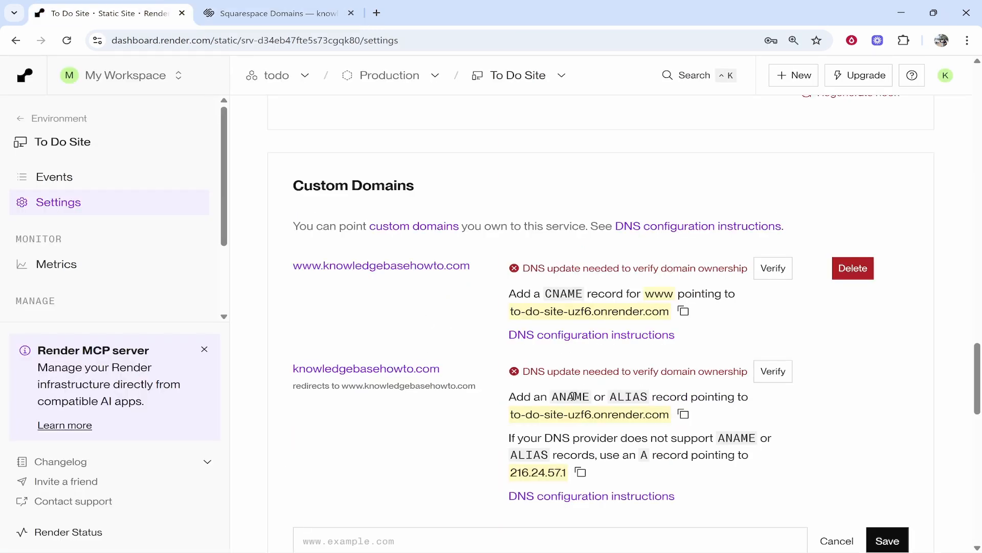
drag(556, 396, 645, 394)
click(561, 343)
click(307, 7)
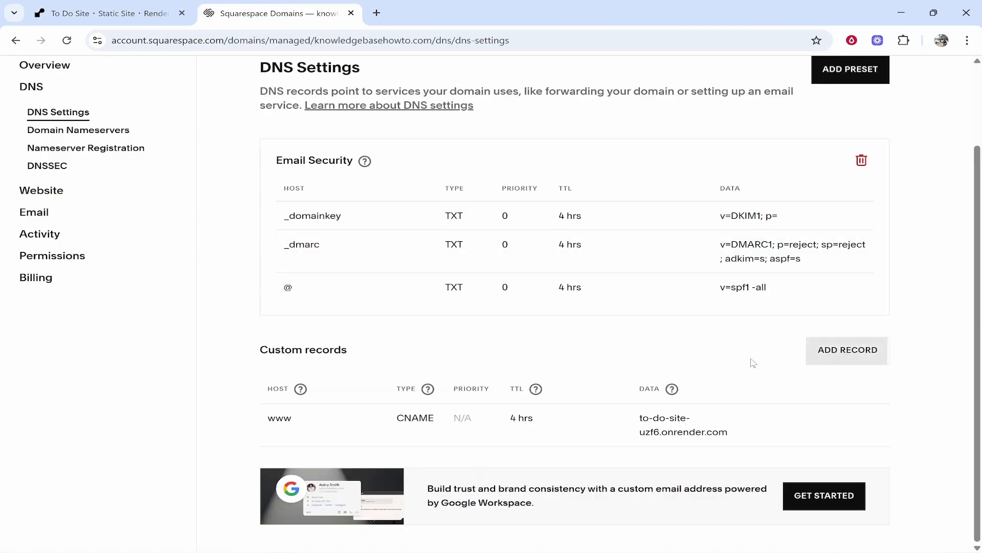
click(846, 351)
click(475, 389)
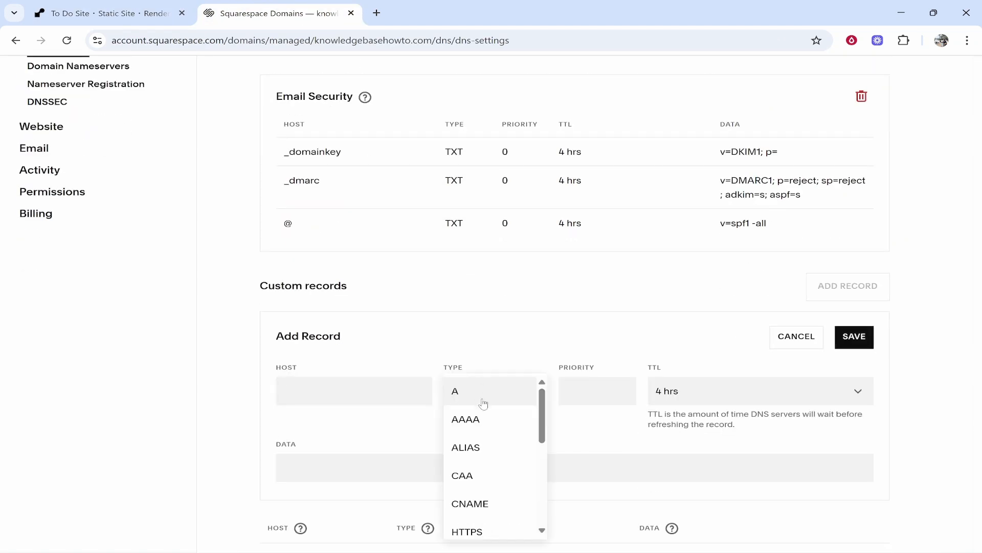
click(489, 451)
Step: Copy the root domain's target from Render and set the ALIAS record's data to to-do-site-uzf6.onrender.com
click(113, 14)
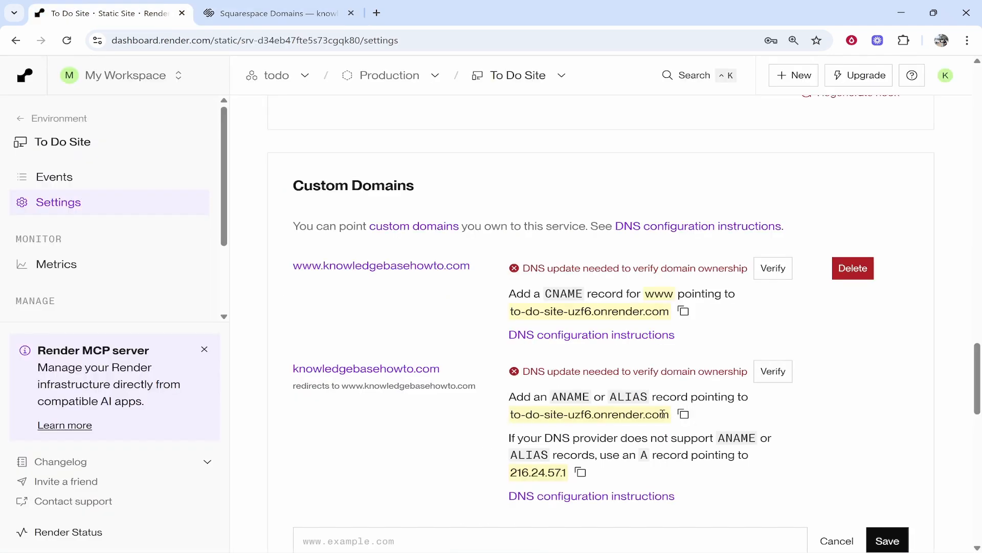
click(684, 415)
click(258, 5)
click(358, 467)
right_click(366, 470)
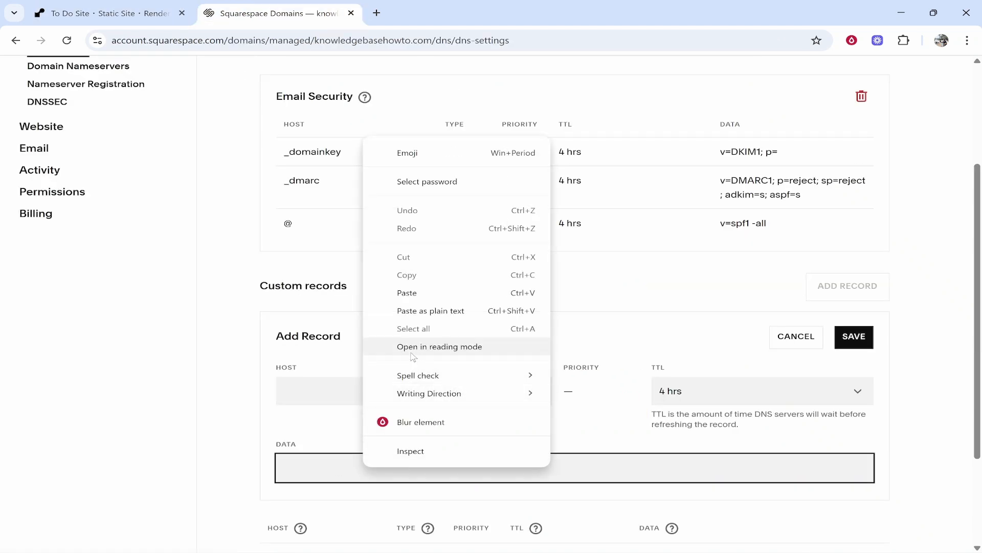
click(405, 295)
Step: Set the ALIAS record's host to @ and try to save the record
click(318, 393)
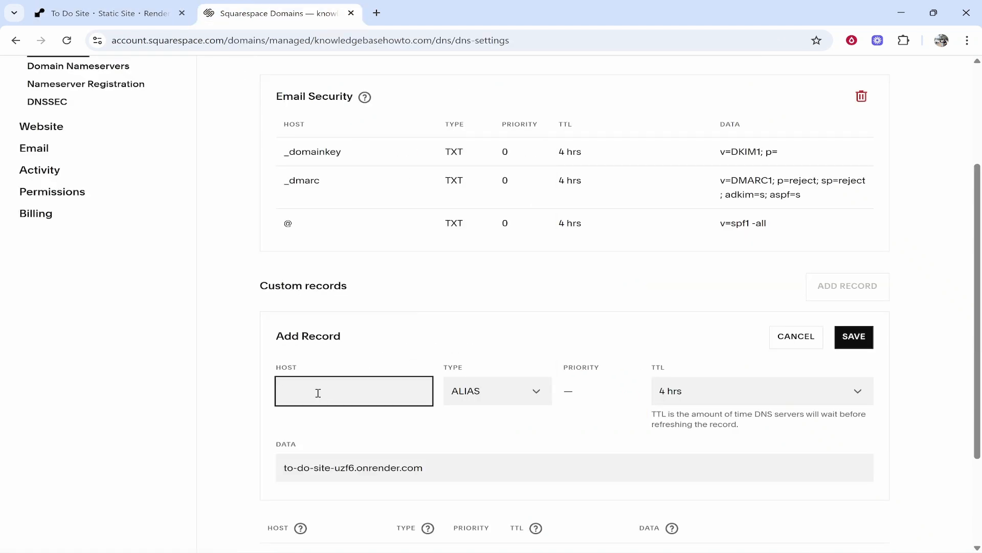
click(849, 348)
drag(547, 282, 587, 282)
click(366, 302)
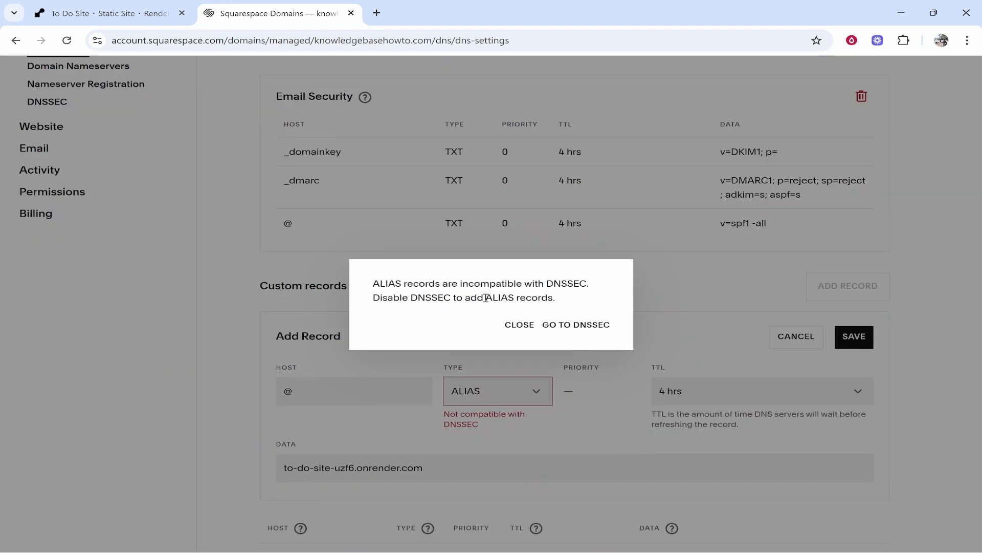
Step: Go to the domain's DNSSEC settings and turn off DNS Security Extensions
click(585, 326)
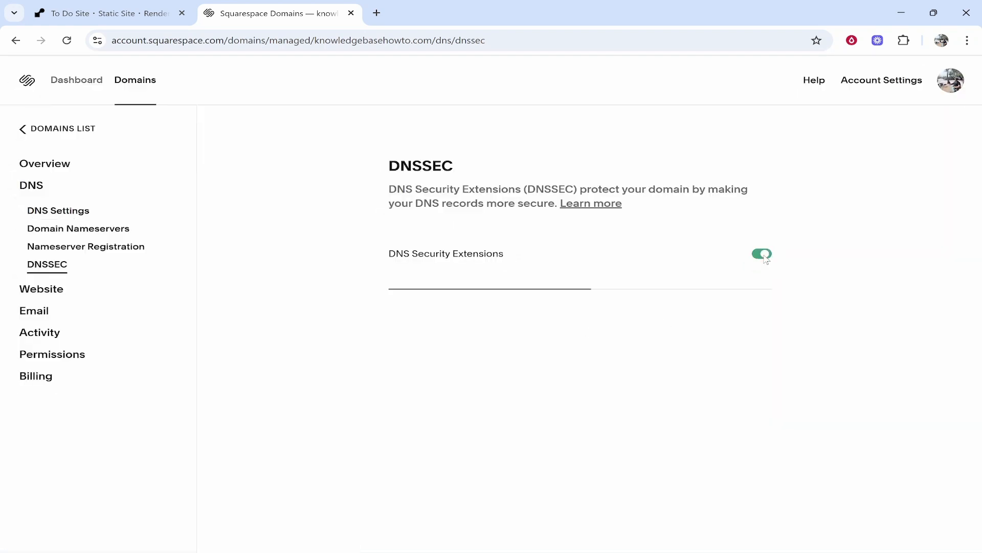
click(764, 254)
click(568, 342)
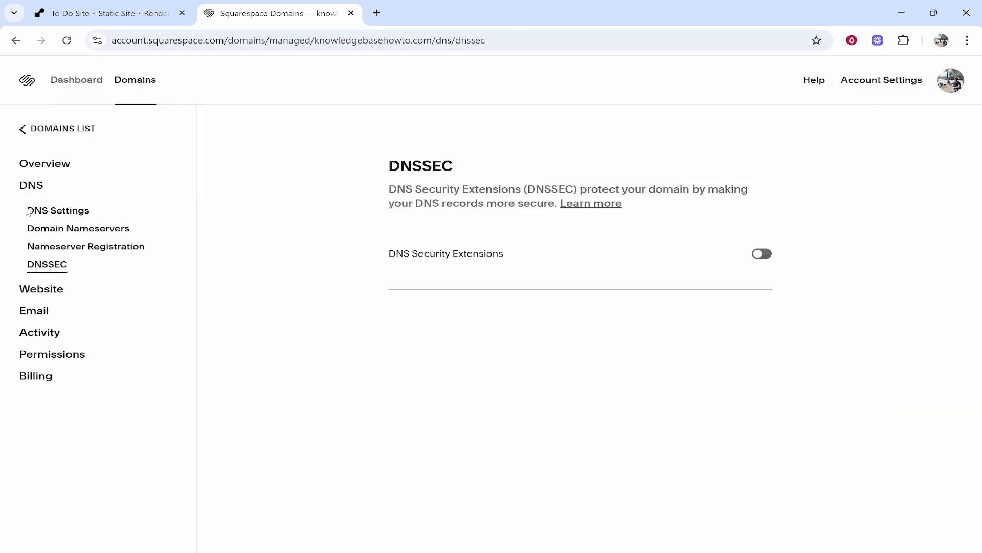
Step: Return to the domain's DNS settings and fill in a new ALIAS record with host @ and data to-do-site-uzf6.onrender.com
click(28, 212)
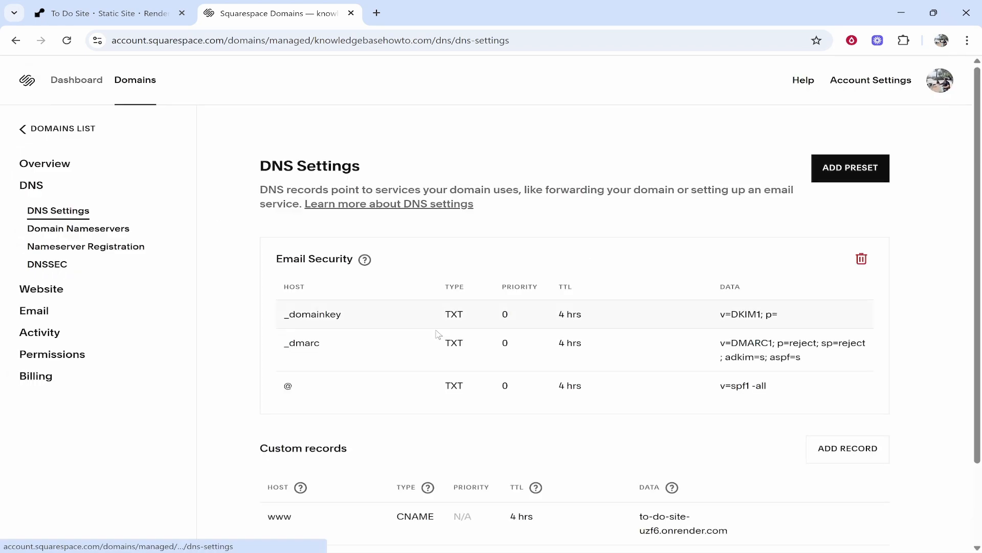
scroll(449, 339, down, 1)
scroll(449, 339, down, 3)
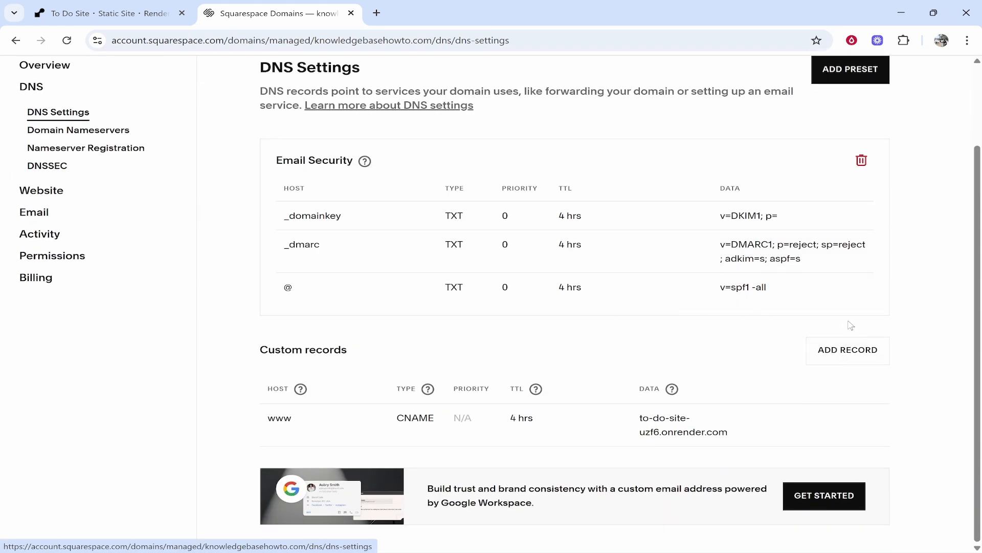
click(859, 350)
scroll(563, 373, down, 5)
click(511, 329)
click(469, 382)
click(389, 333)
text(@)
key(Tab)
key(ctrl+v)
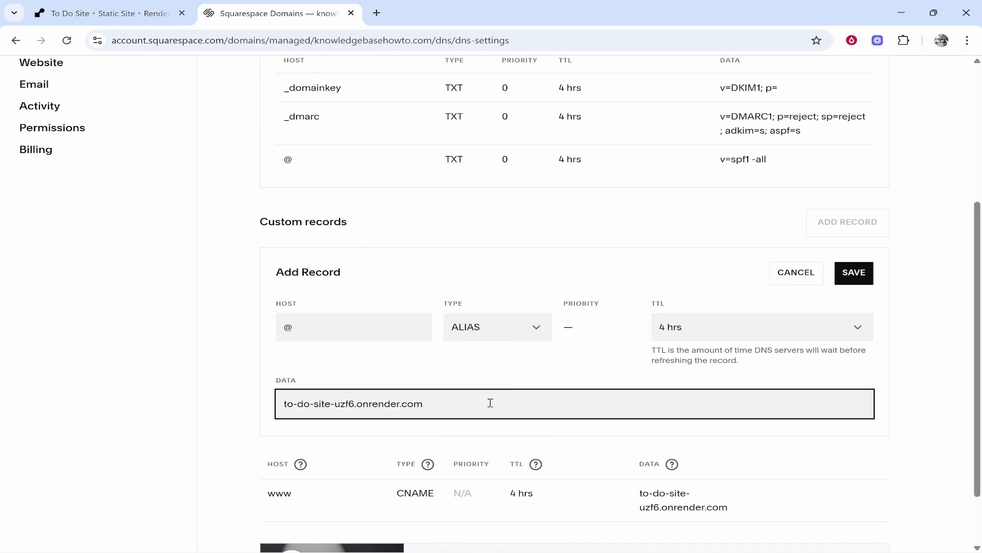
Step: Compare the ALIAS record with the root domain's requirements in Render, and save the record in Squarespace
click(107, 13)
drag(610, 397, 648, 396)
click(604, 398)
drag(504, 417, 665, 415)
click(271, 13)
click(295, 333)
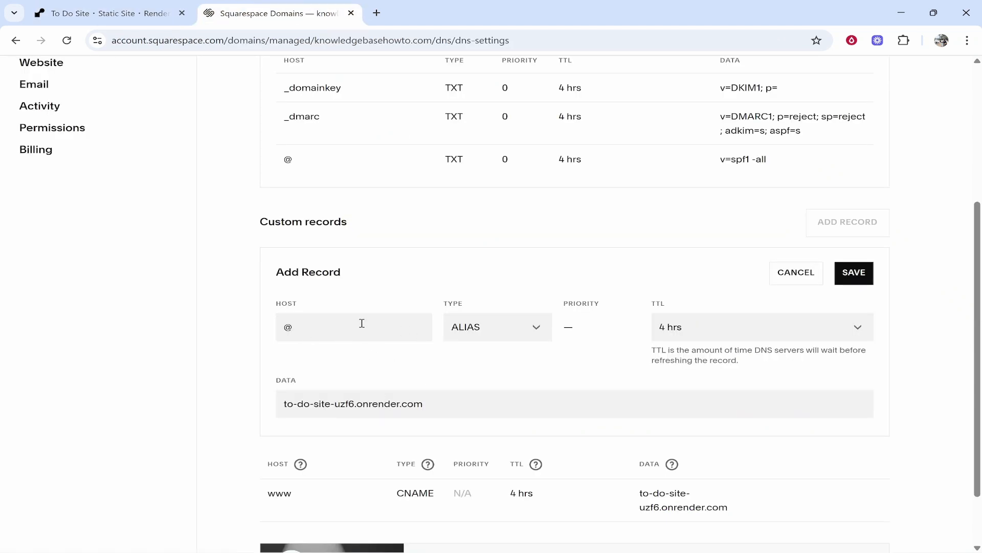
click(856, 271)
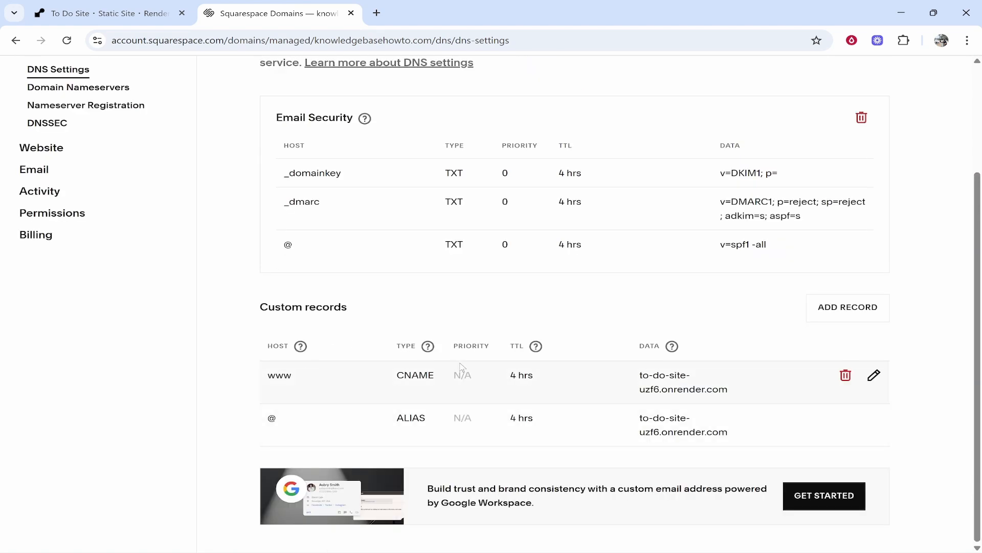
click(173, 16)
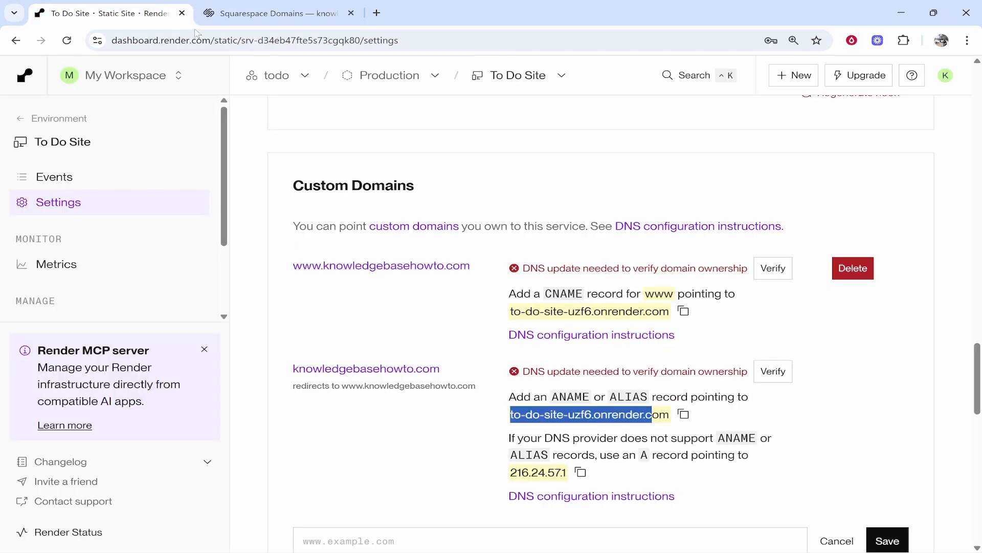
click(845, 188)
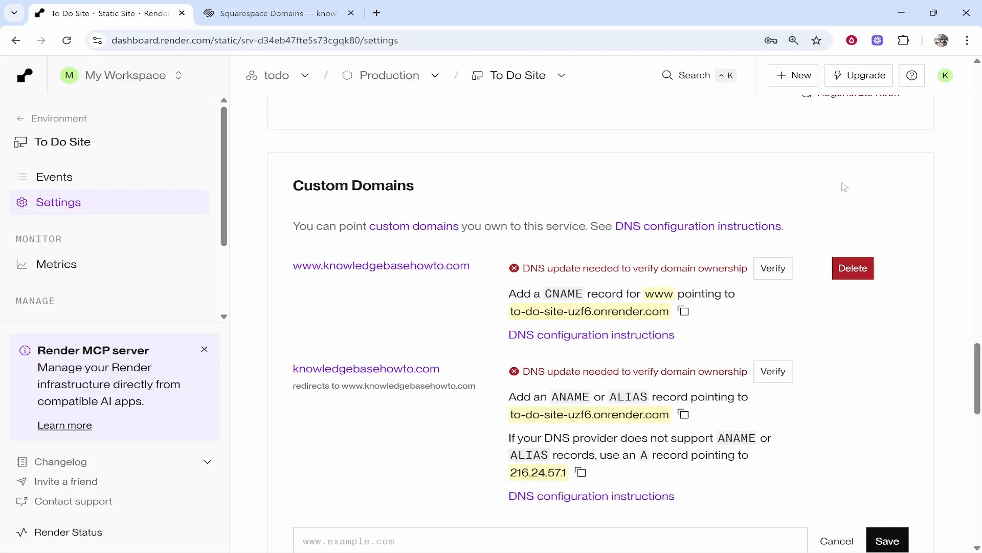
click(772, 267)
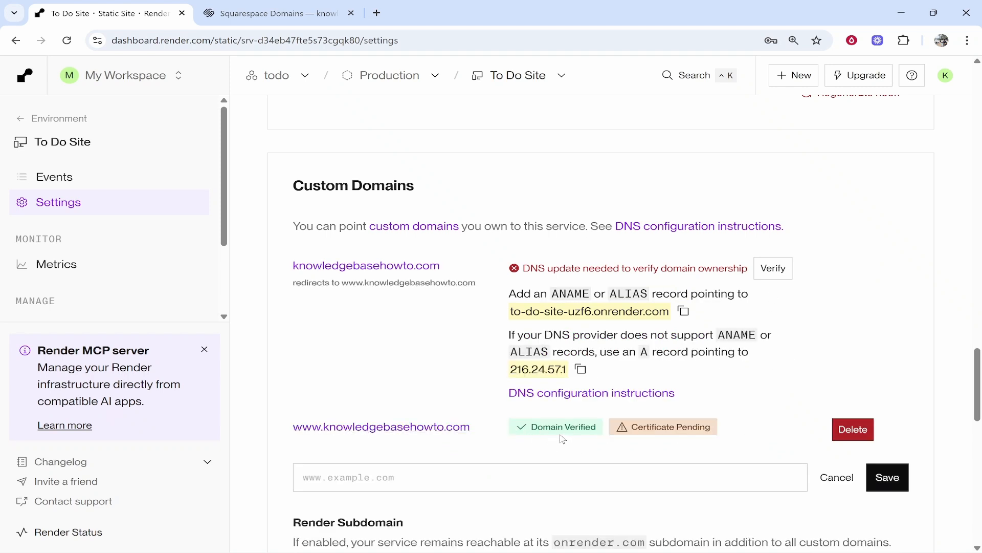
click(781, 274)
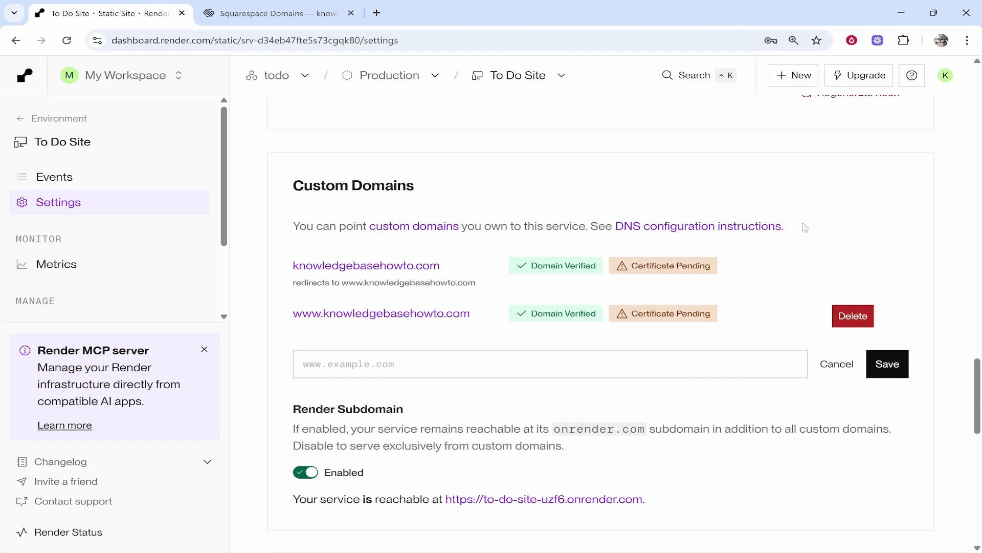
Step: Check the certificate status of both custom domains
triple_click(687, 313)
click(678, 257)
drag(636, 265, 711, 266)
click(653, 328)
drag(631, 267, 704, 266)
click(703, 266)
click(432, 318)
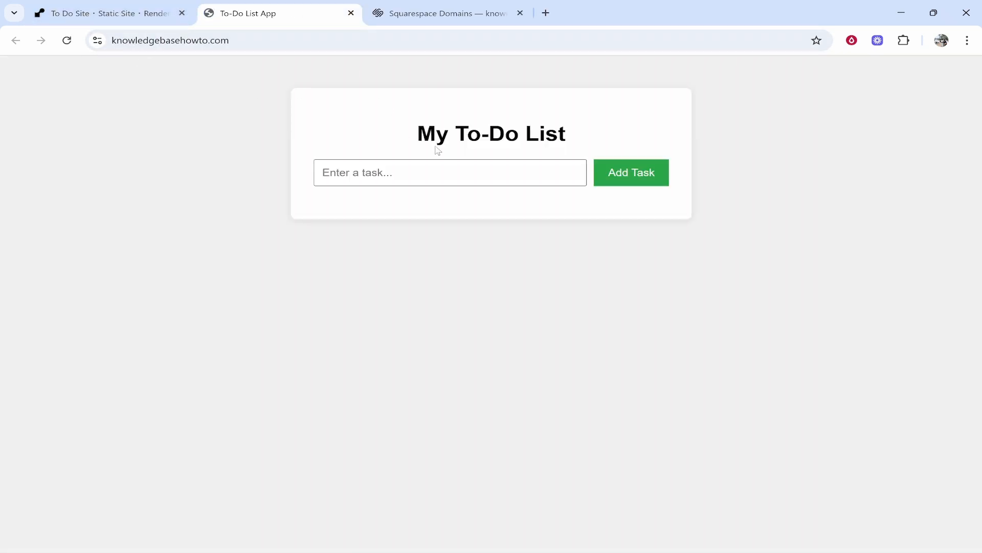
click(351, 15)
click(382, 267)
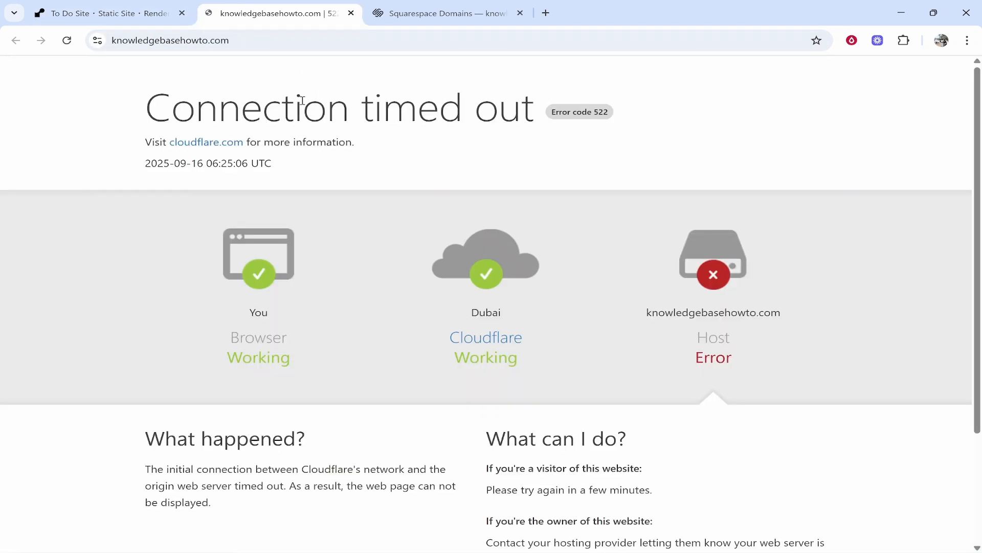
drag(98, 124, 406, 84)
click(448, 95)
drag(682, 312, 648, 275)
click(351, 13)
Step: Reload the To Do Site settings and recheck the verification and certificate statuses of both custom domains
drag(719, 316, 643, 312)
click(545, 223)
click(70, 44)
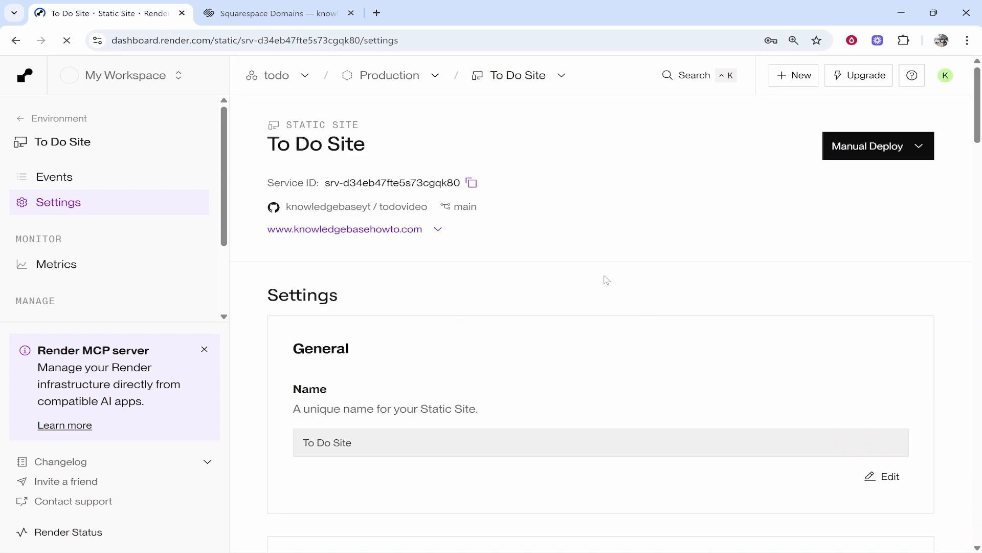
scroll(605, 278, down, 15)
scroll(675, 220, up, 1)
drag(714, 205, 616, 199)
click(621, 200)
drag(532, 251, 621, 237)
click(622, 238)
double_click(652, 205)
click(690, 248)
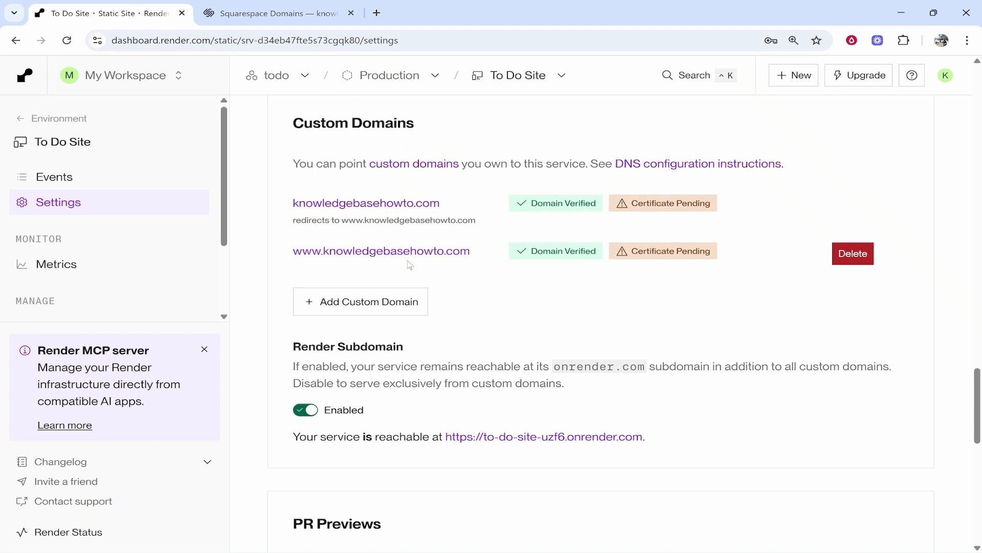
click(406, 250)
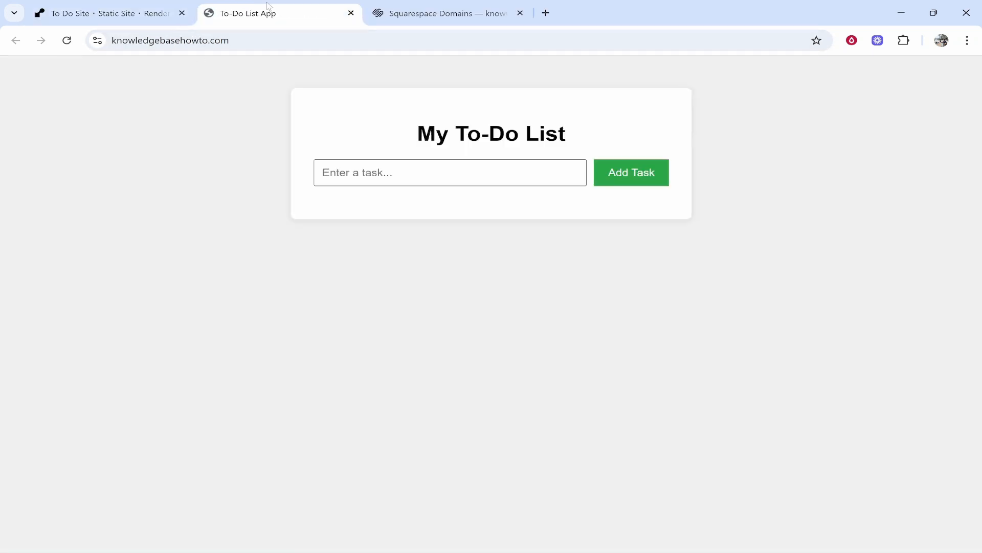
click(351, 13)
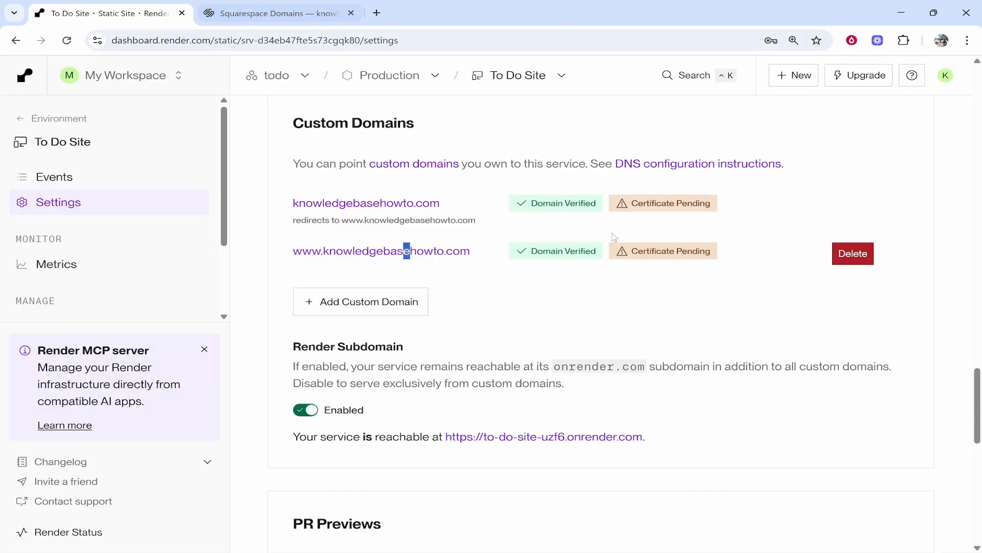